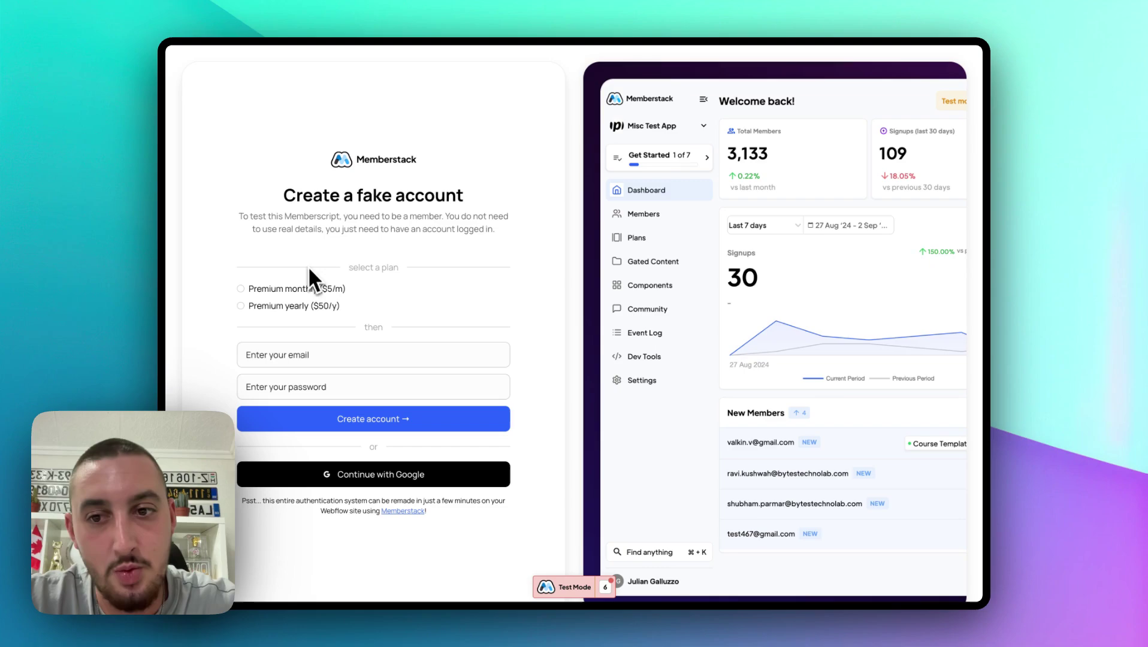
Step: Create a test account on the Premium monthly ($5/m) plan with a throwaway email and password
left_click(255, 288)
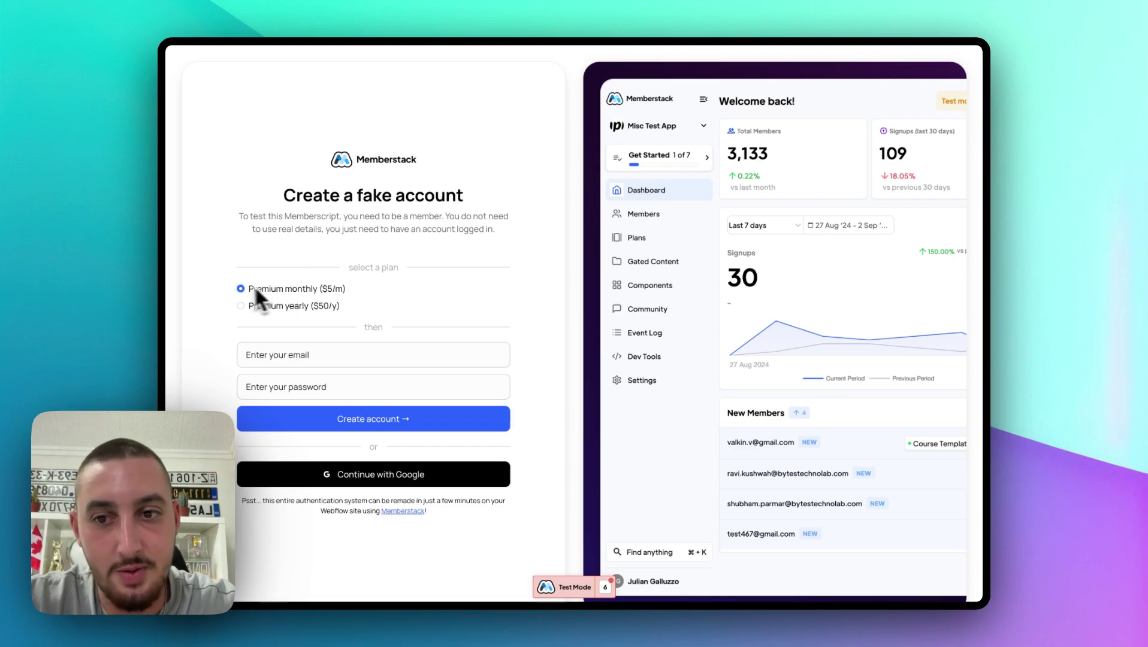
left_click(330, 355)
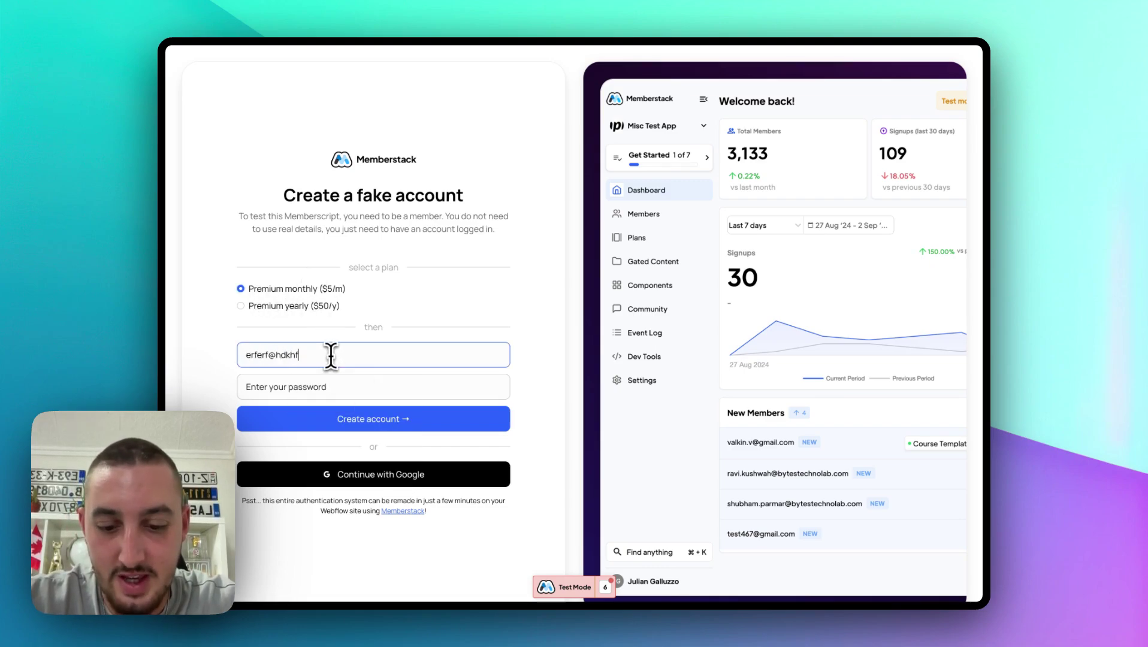
key("Tab")
type("123456")
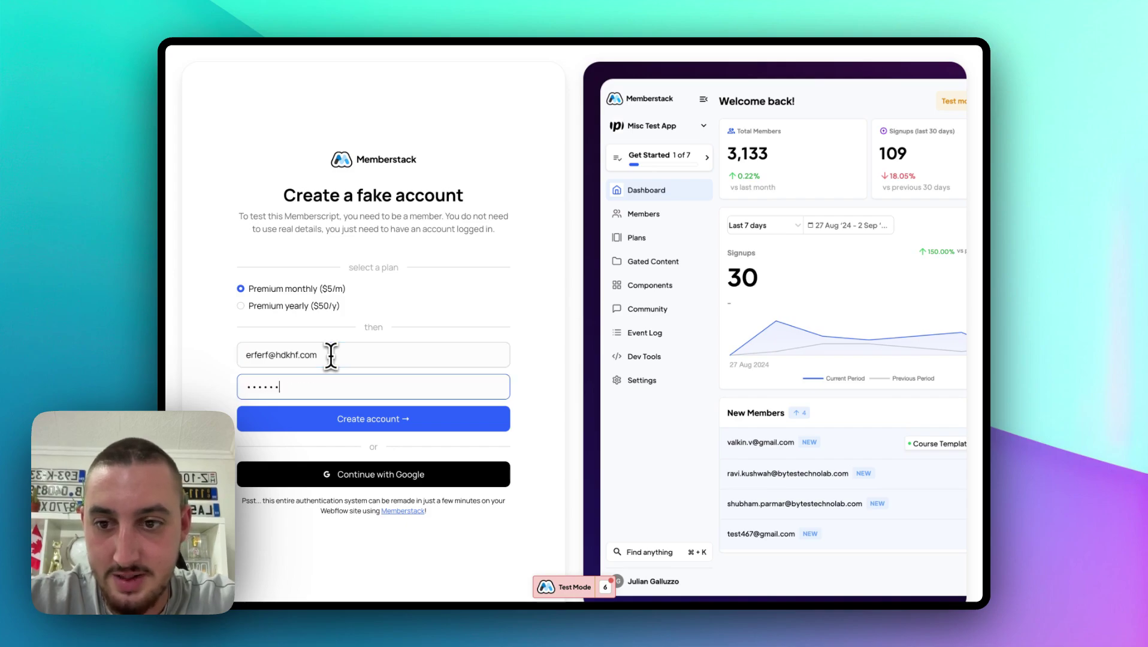
left_click(366, 418)
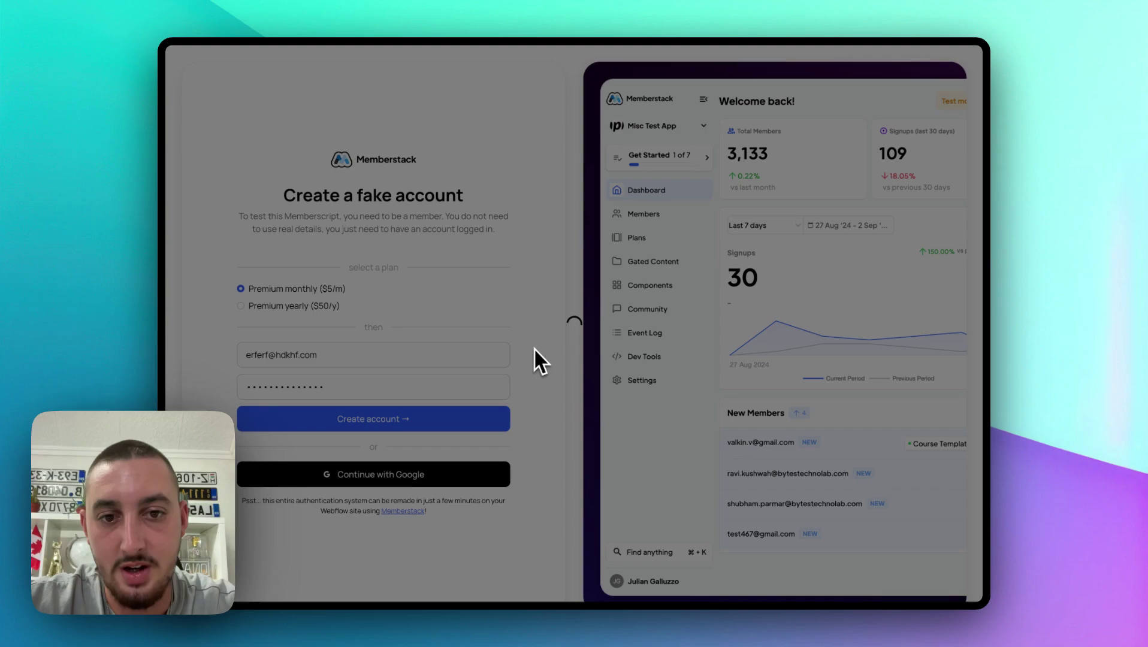
Step: Pay for the $5.00/month Premium subscription using the saved 4242 test card and its security code
left_click(577, 425)
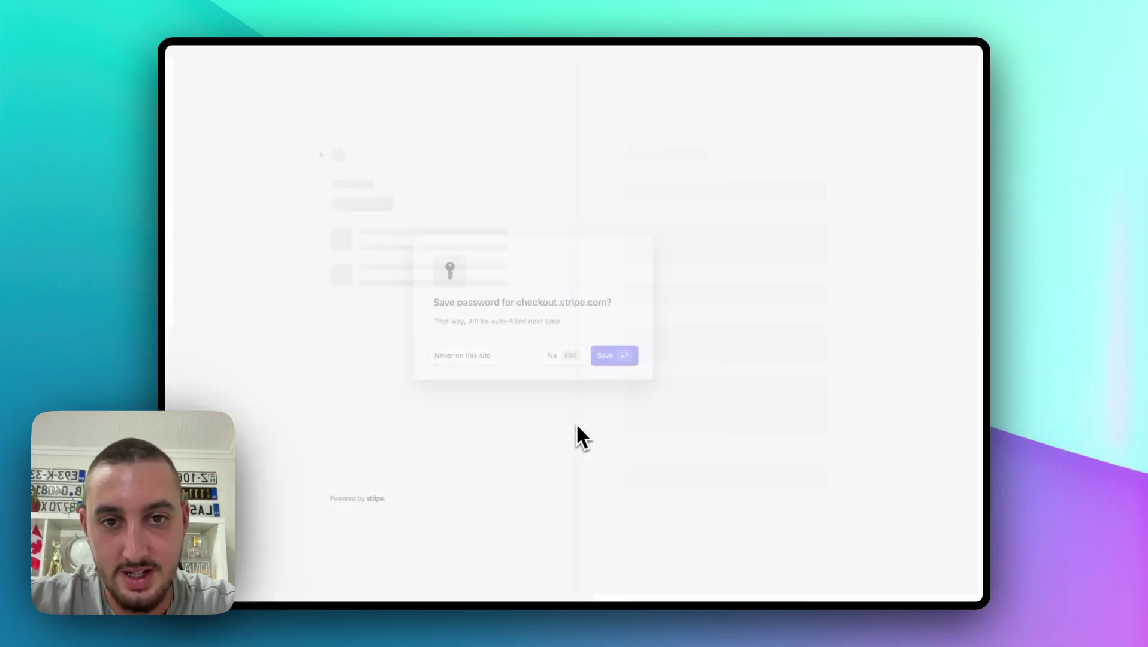
left_click(559, 371)
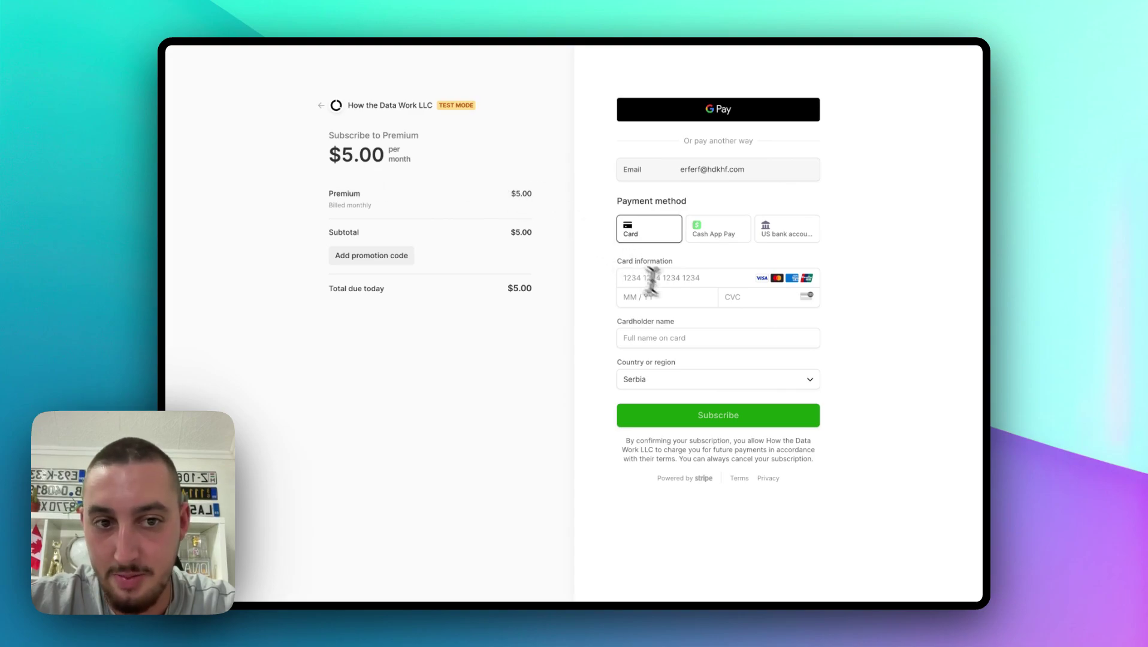
left_click(674, 278)
left_click(736, 308)
left_click(738, 297)
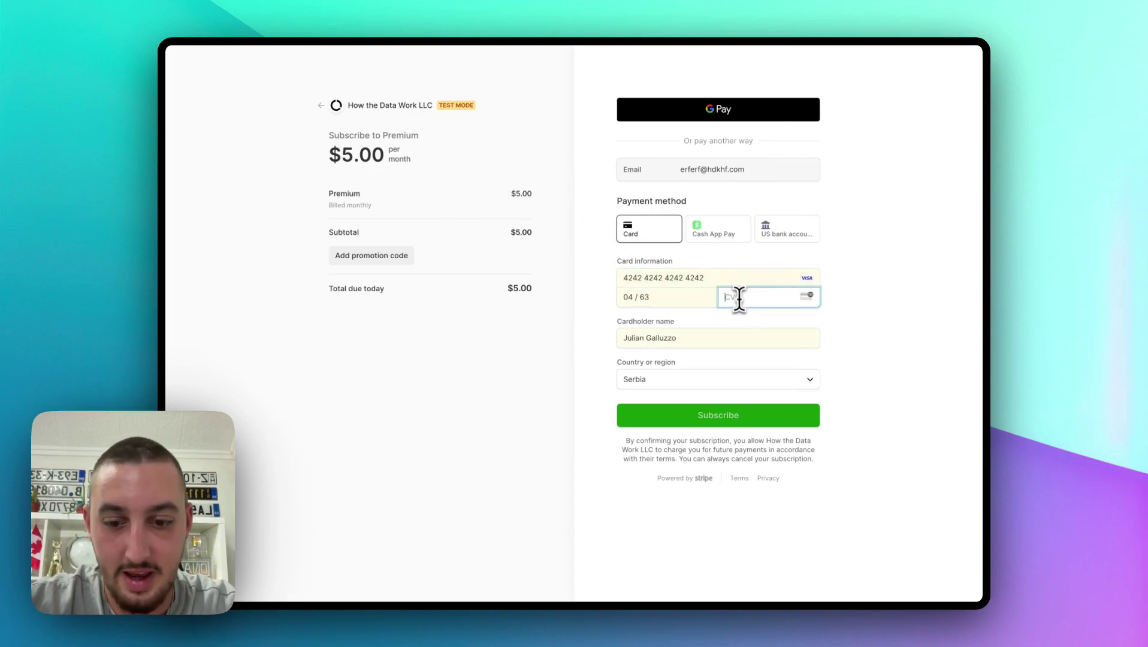
type("333")
left_click(707, 416)
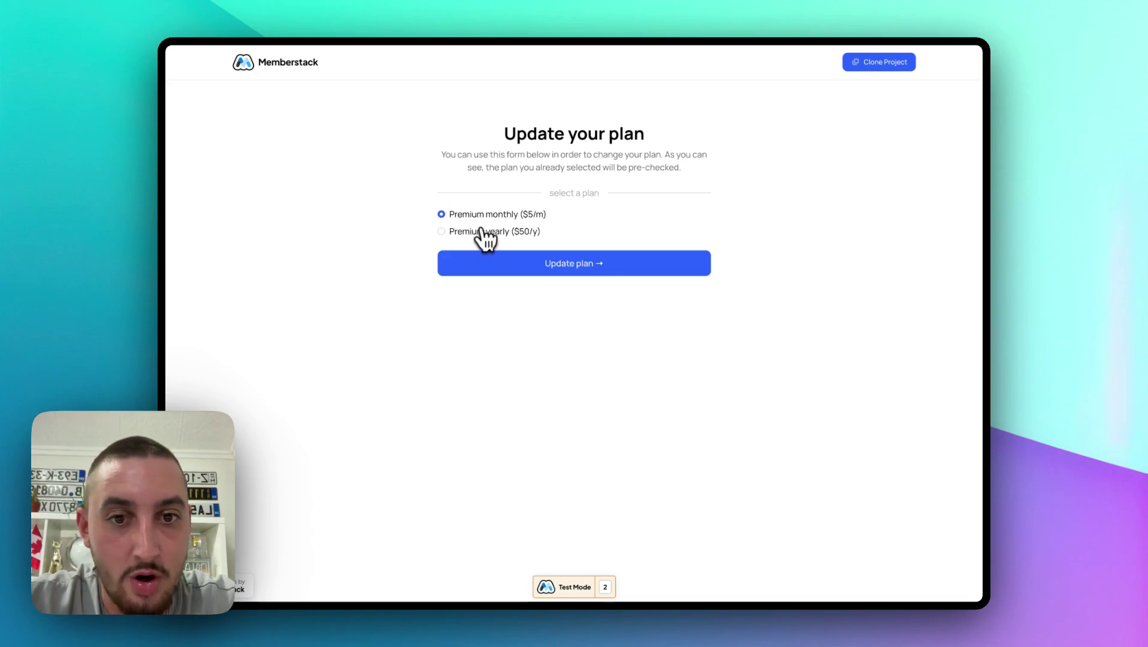
Step: Choose Premium yearly ($50/y) on the Update your plan form and submit it
left_click(467, 233)
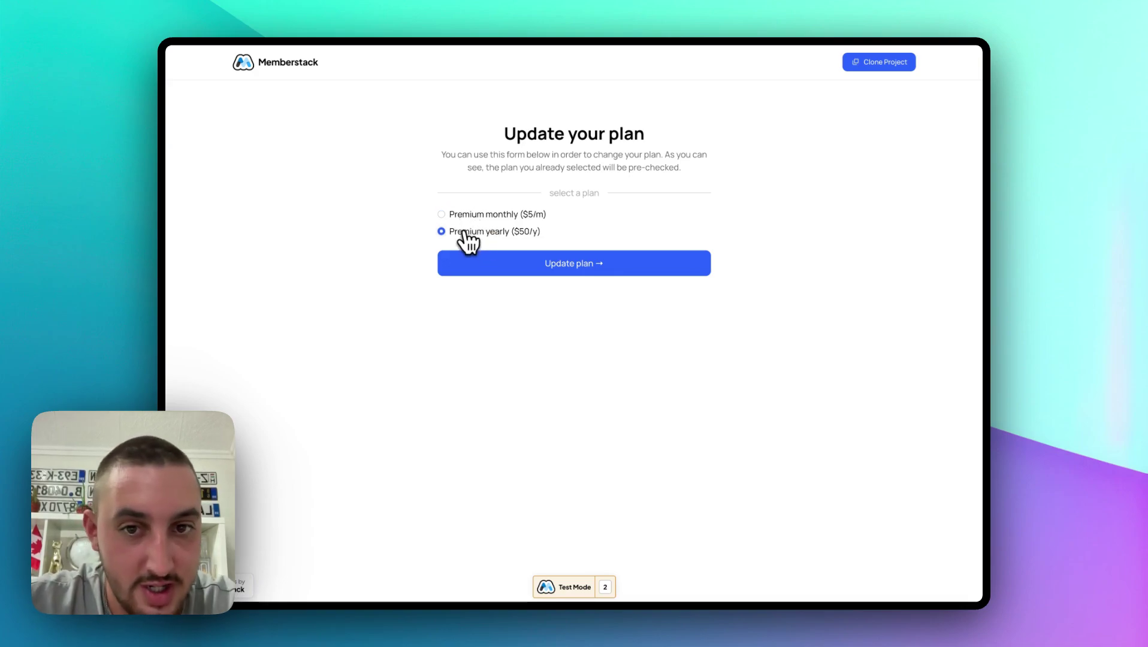
left_click(585, 271)
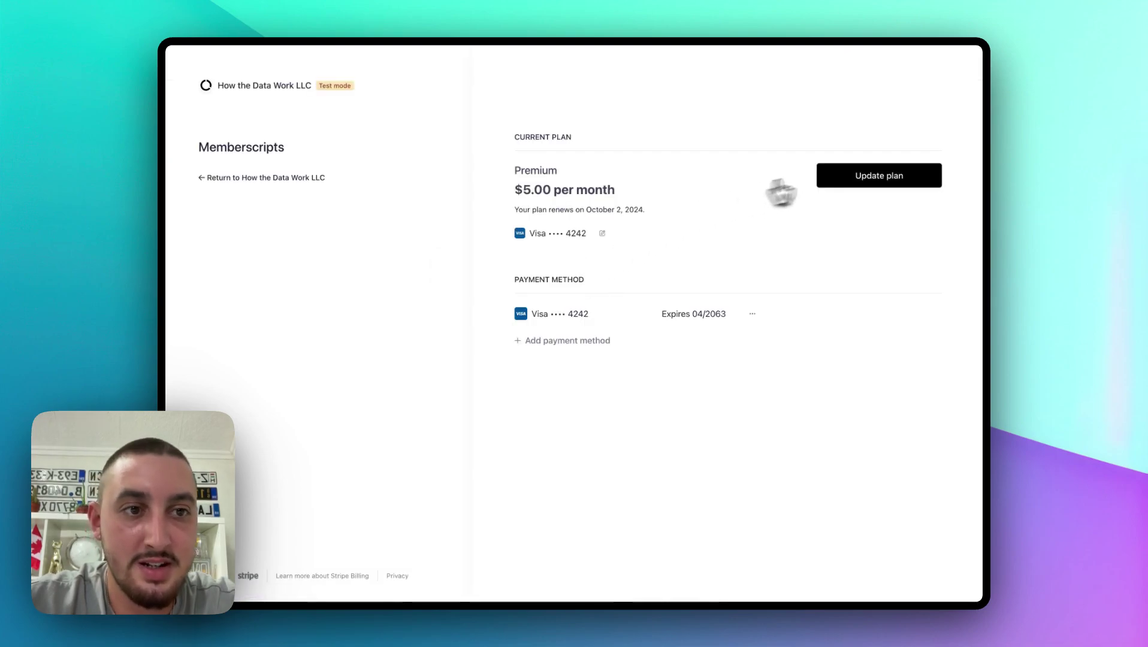
Step: Change the Premium subscription to the $50.00 yearly price and confirm the switch
left_click(848, 180)
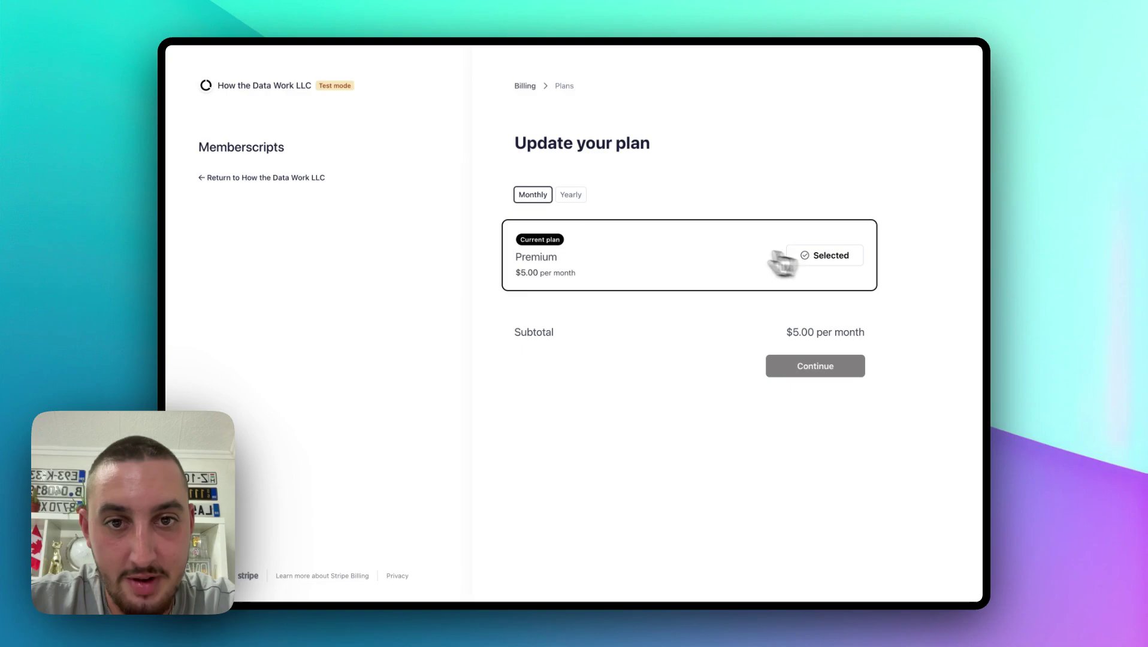
left_click(574, 197)
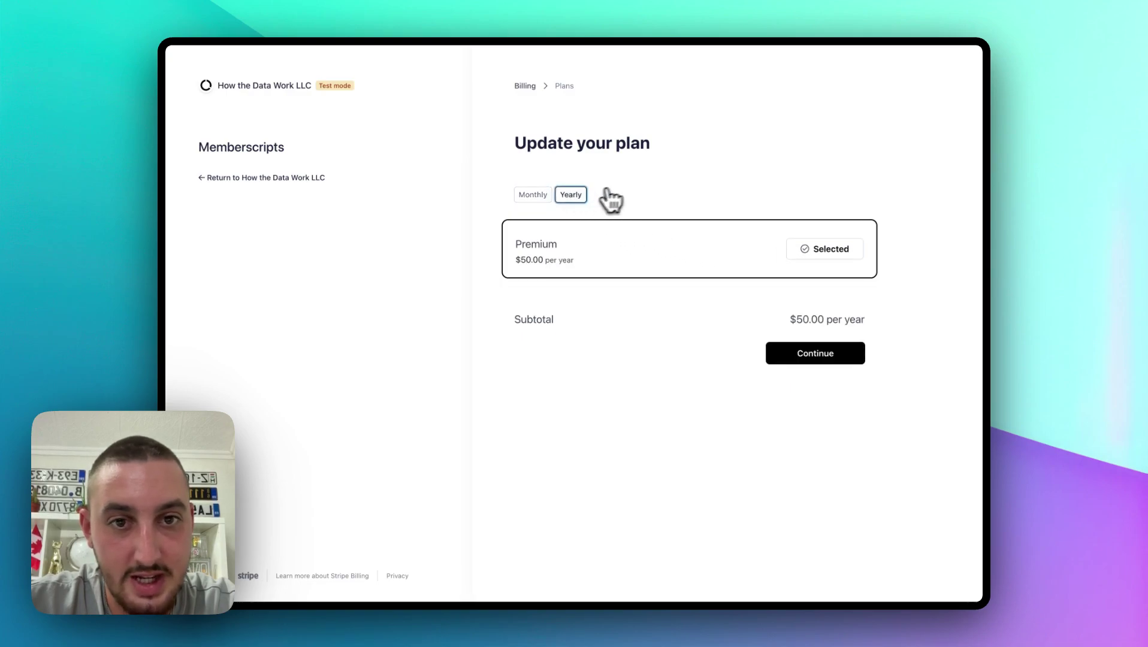
left_click(821, 353)
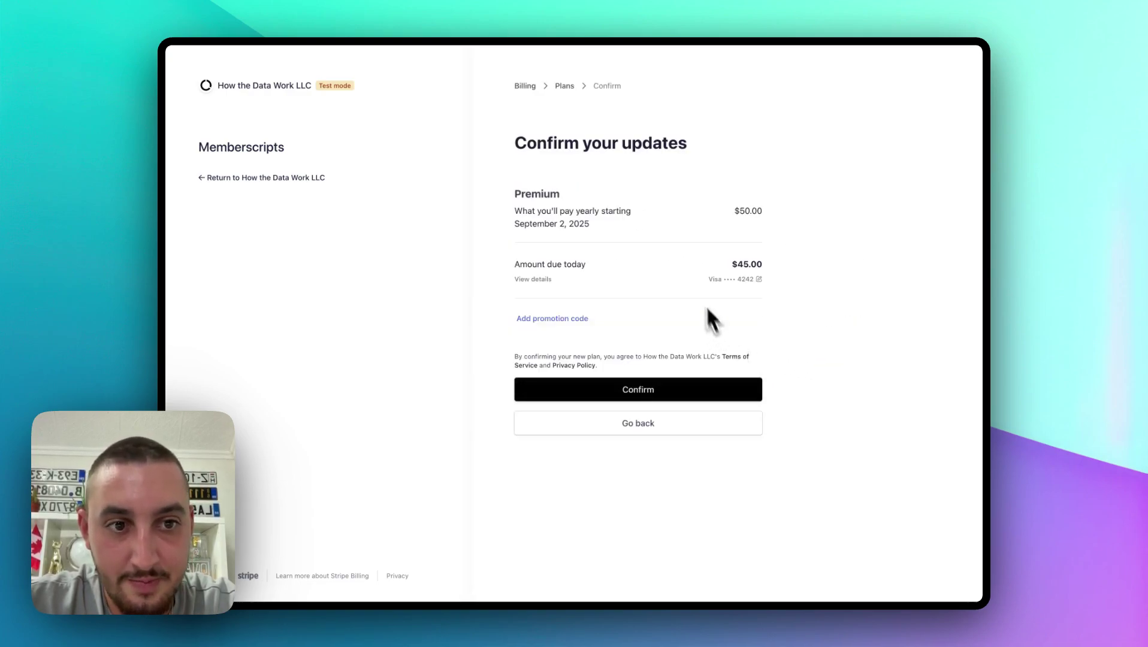
left_click(632, 398)
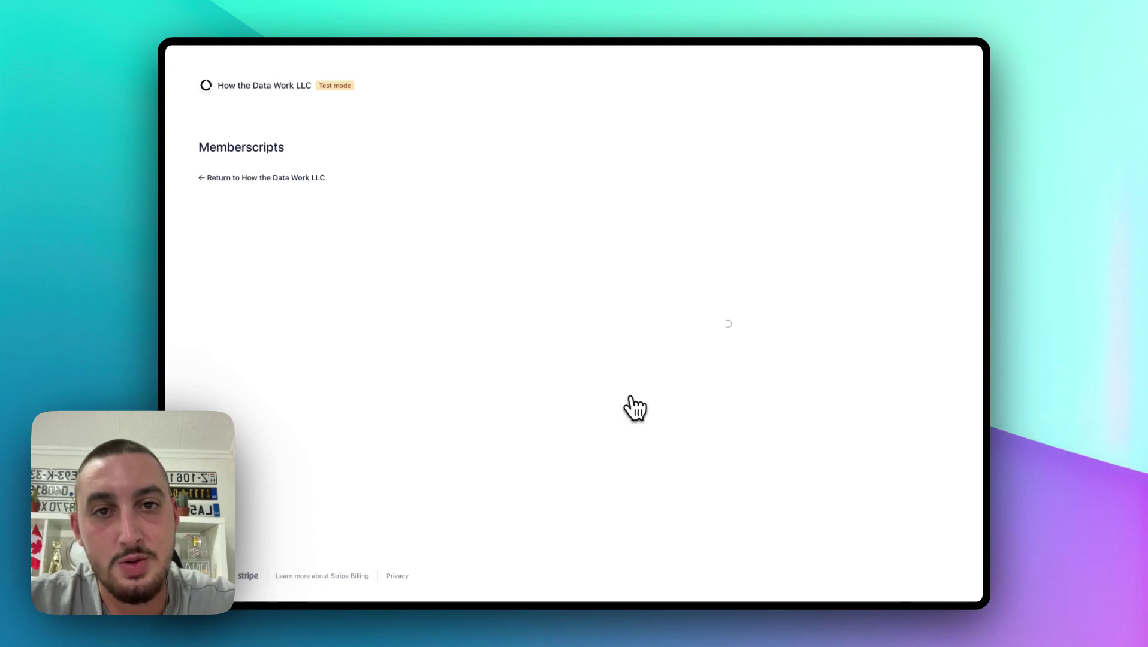
Step: Return to the demo site and replace ?forceRefetch=true in the address with /success
left_click(263, 179)
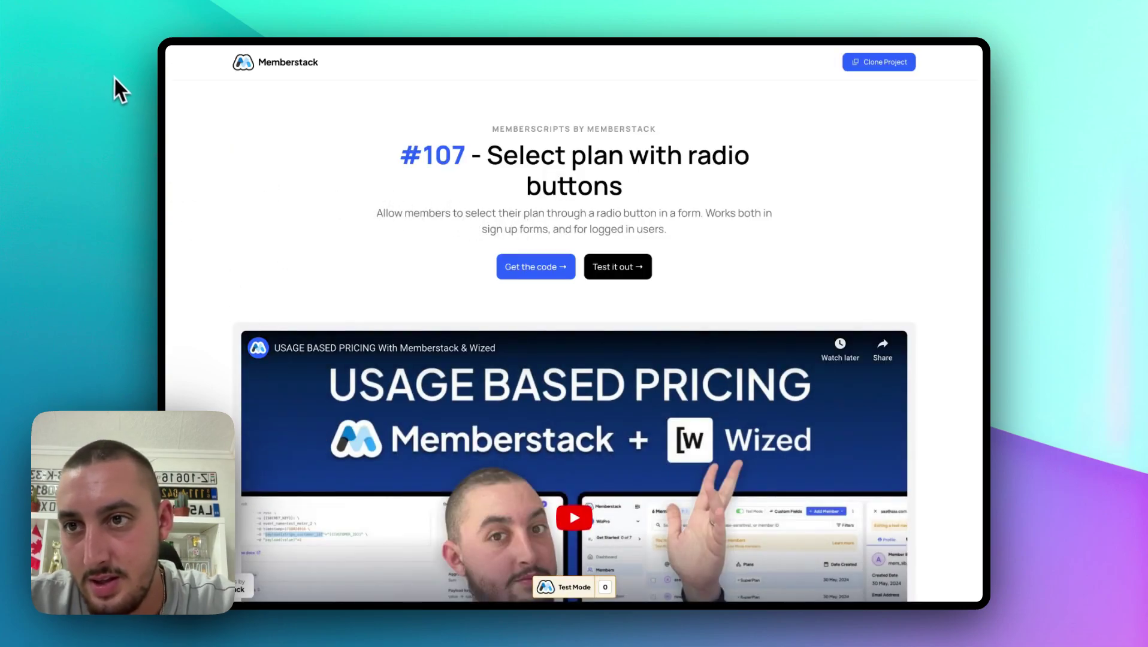
left_click(117, 78)
key("Right")
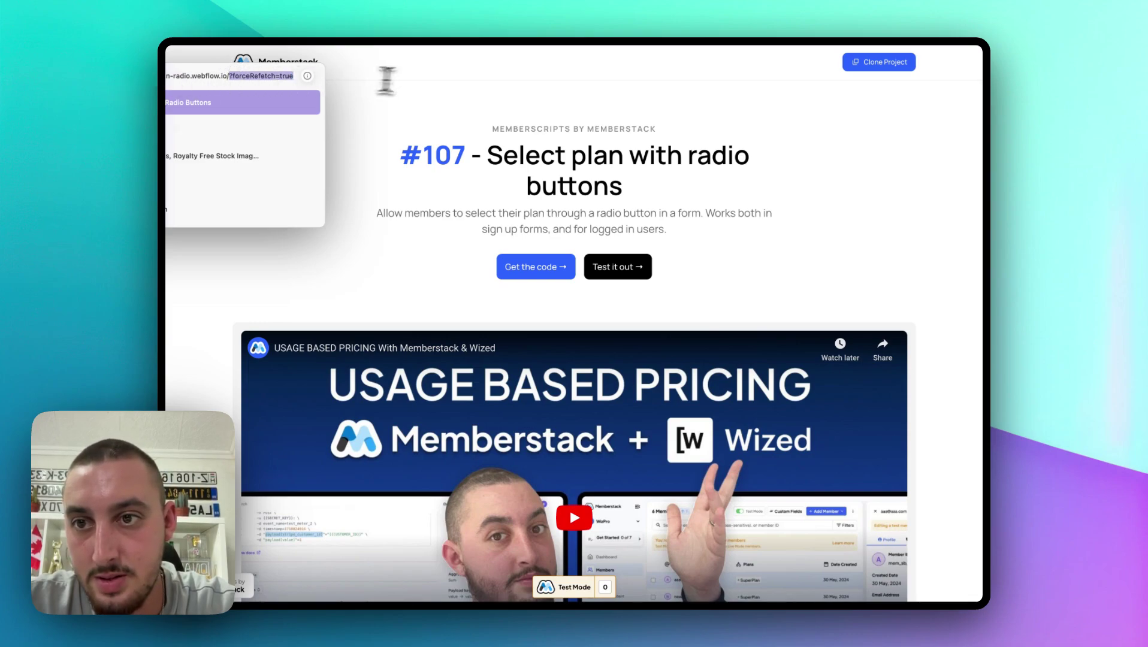
key("BackSpace")
key("BackSpace")
key("BackSpace")
key("BackSpace")
key("BackSpace")
key("BackSpace")
key("BackSpace")
key("BackSpace")
key("BackSpace")
key("BackSpace")
key("BackSpace")
key("BackSpace")
key("BackSpace")
key("BackSpace")
key("BackSpace")
key("BackSpace")
key("BackSpace")
key("BackSpace")
type("succe")
key("Return")
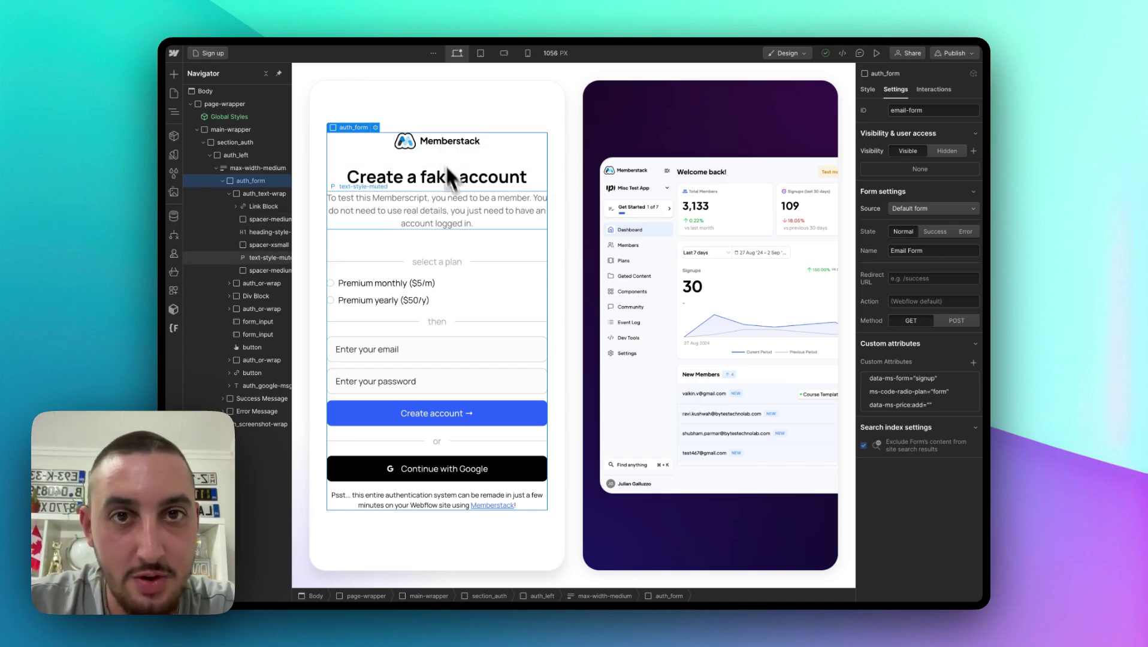
left_click(174, 94)
left_click(299, 157)
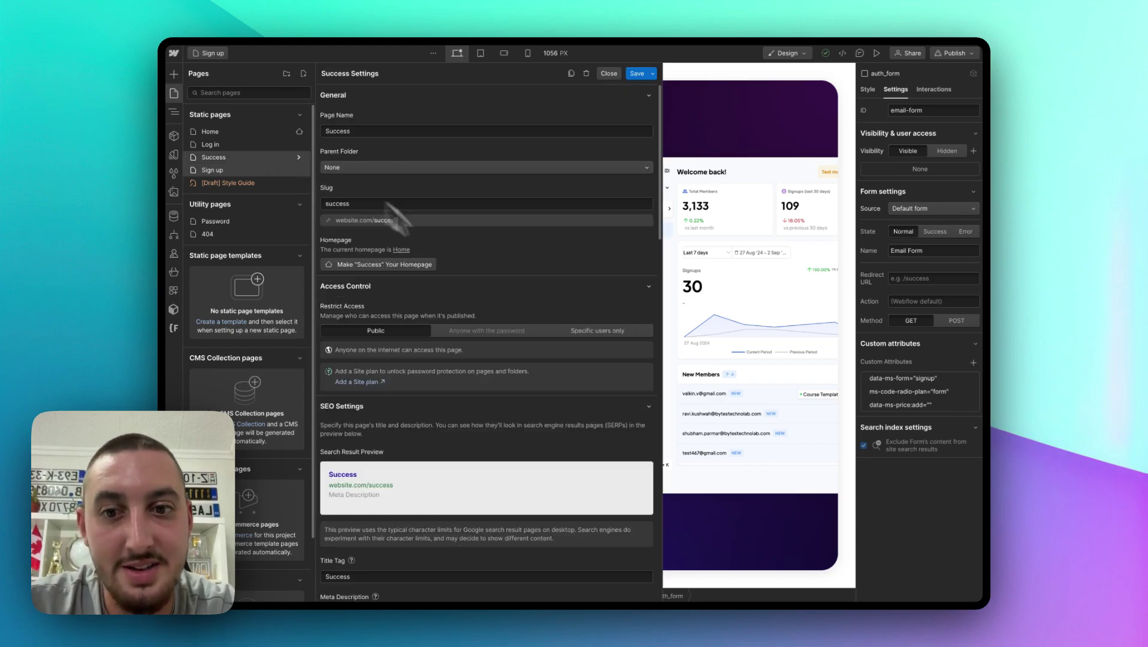
scroll(510, 303, "down", 15)
scroll(498, 334, "down", 15)
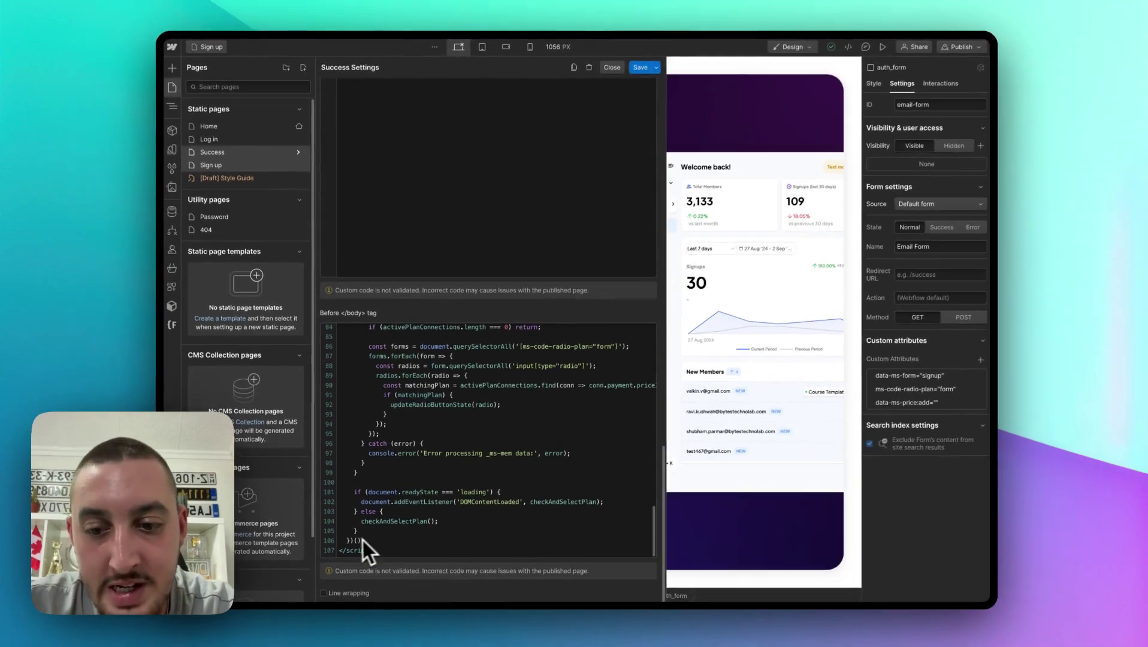
scroll(402, 453, "up", 2)
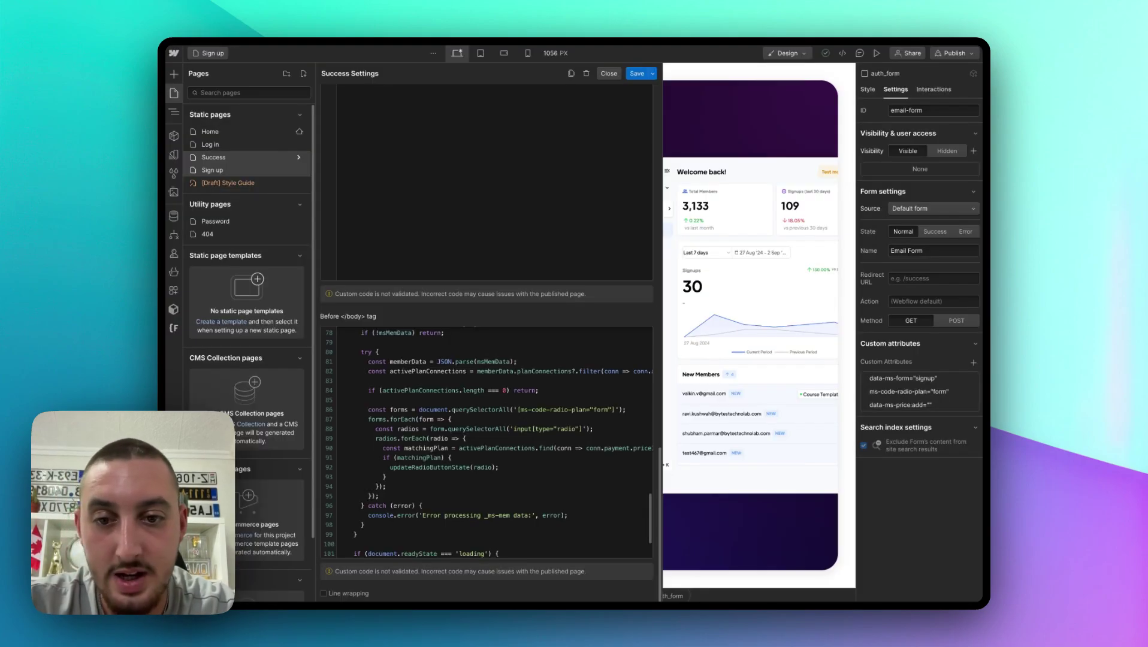
Step: Review the update-plan-form section of the Before </body> script, then save the page settings
scroll(438, 378, "up", 8)
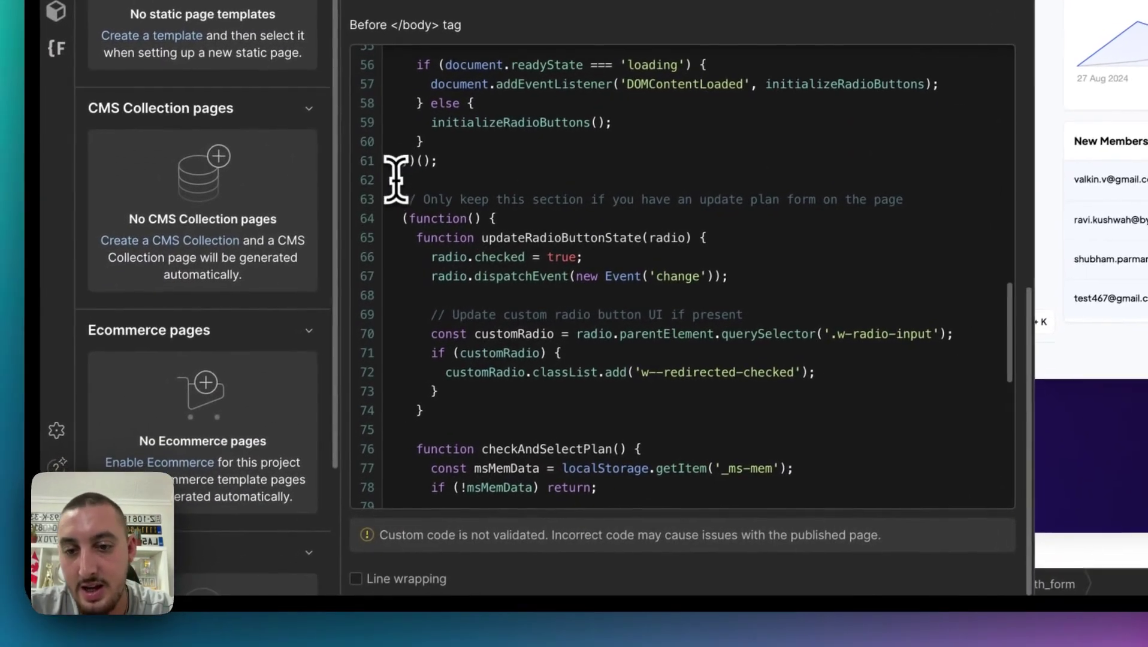
left_click_drag(195, 300, 252, 586)
left_click_drag(448, 455, 479, 479)
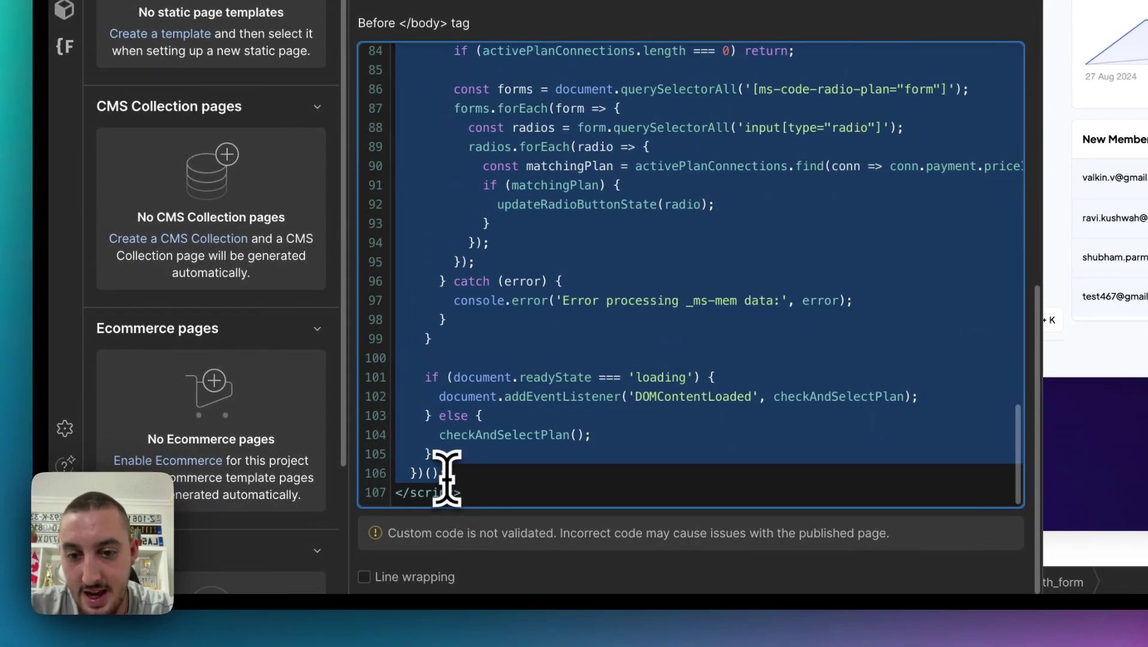
left_click(474, 461)
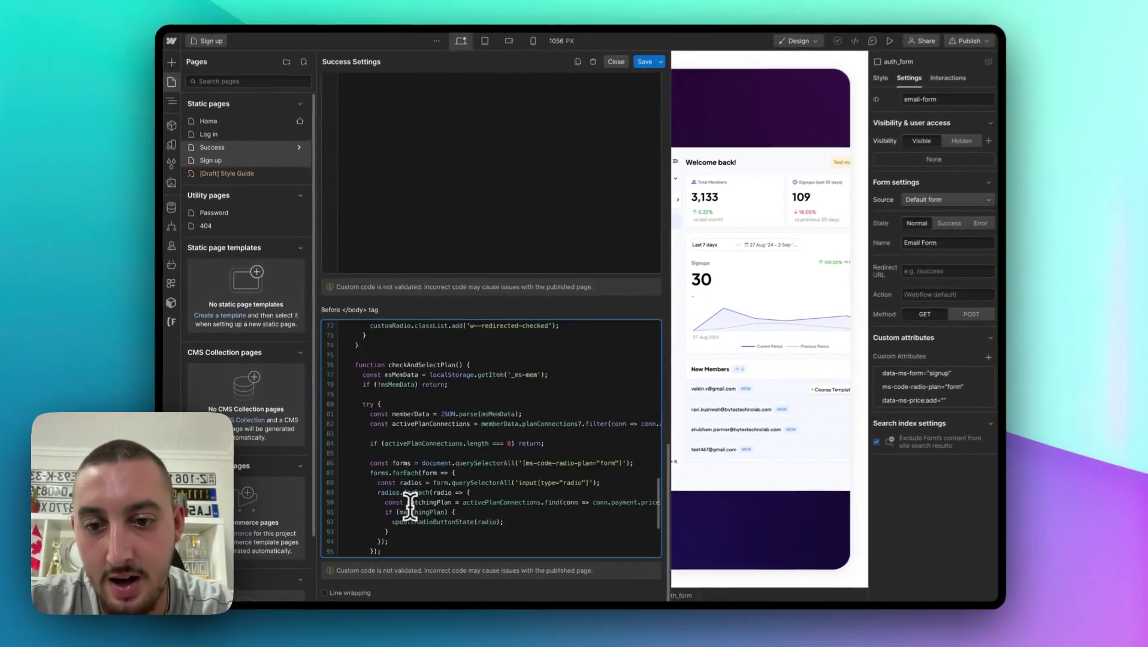
scroll(404, 522, "up", 10)
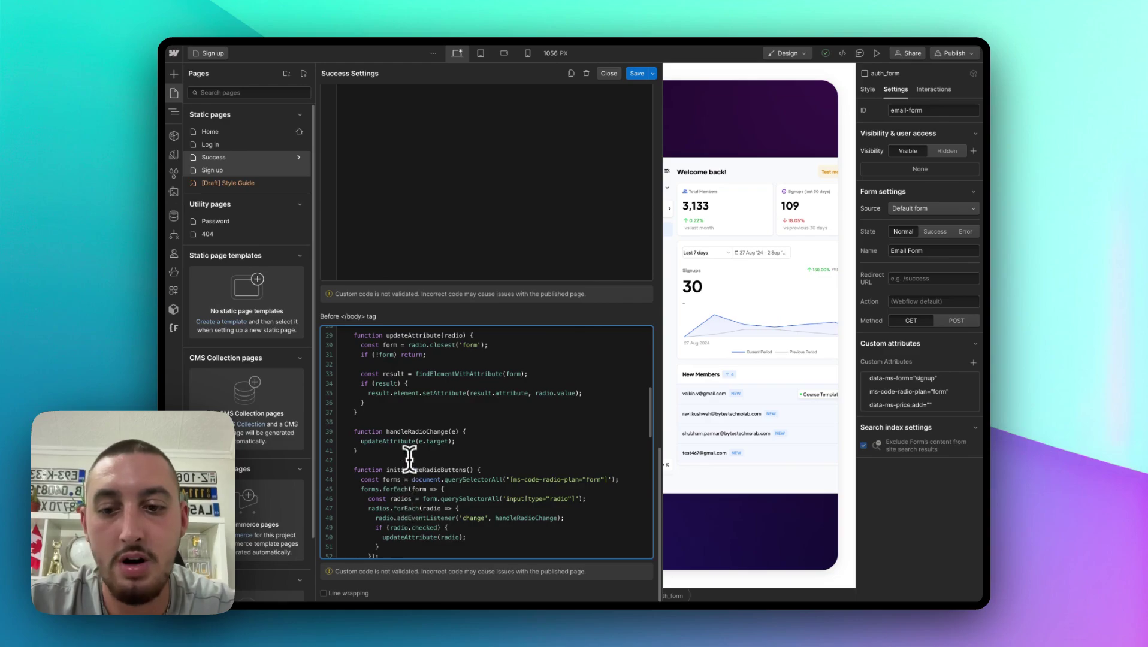
scroll(410, 458, "down", 3)
scroll(459, 439, "up", 7)
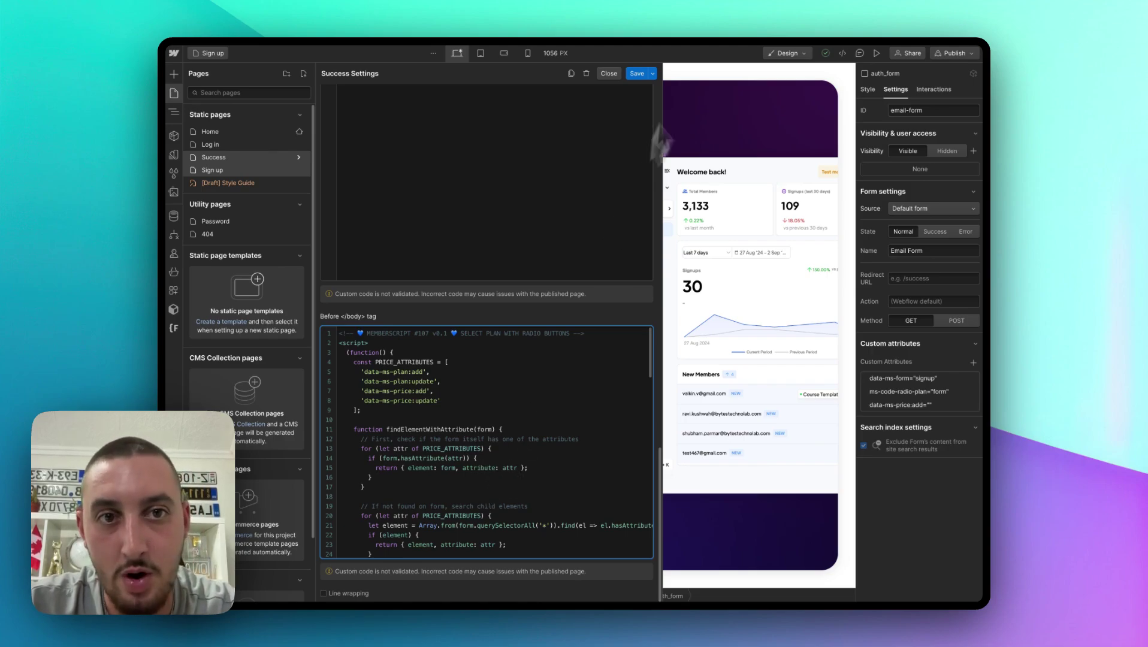
left_click(632, 75)
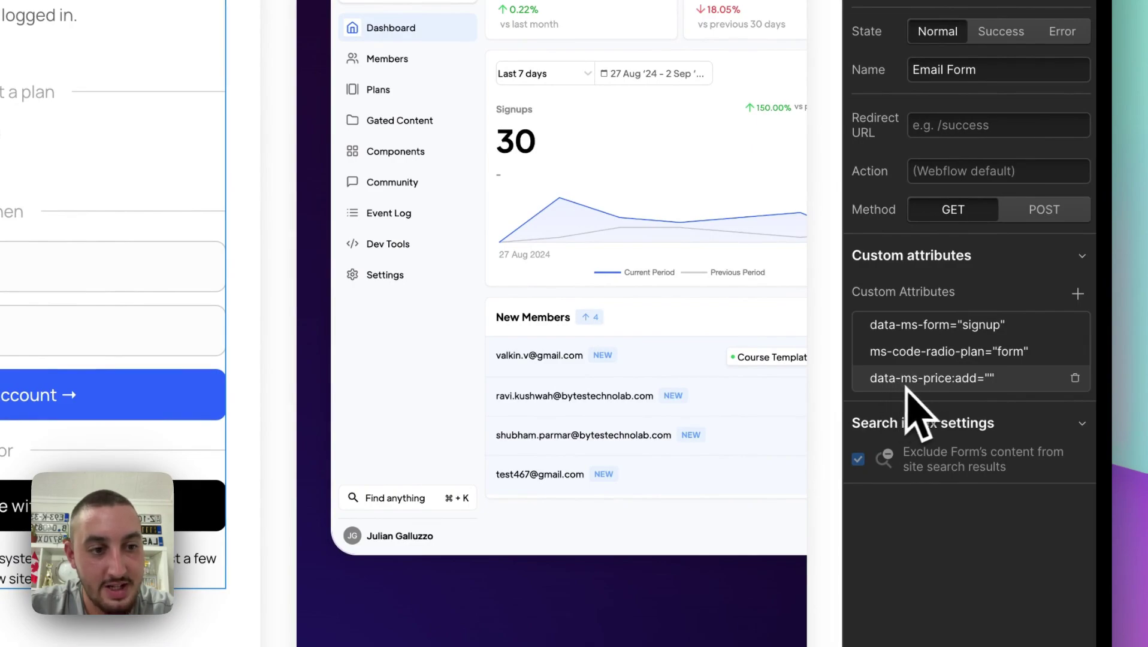
left_click(976, 381)
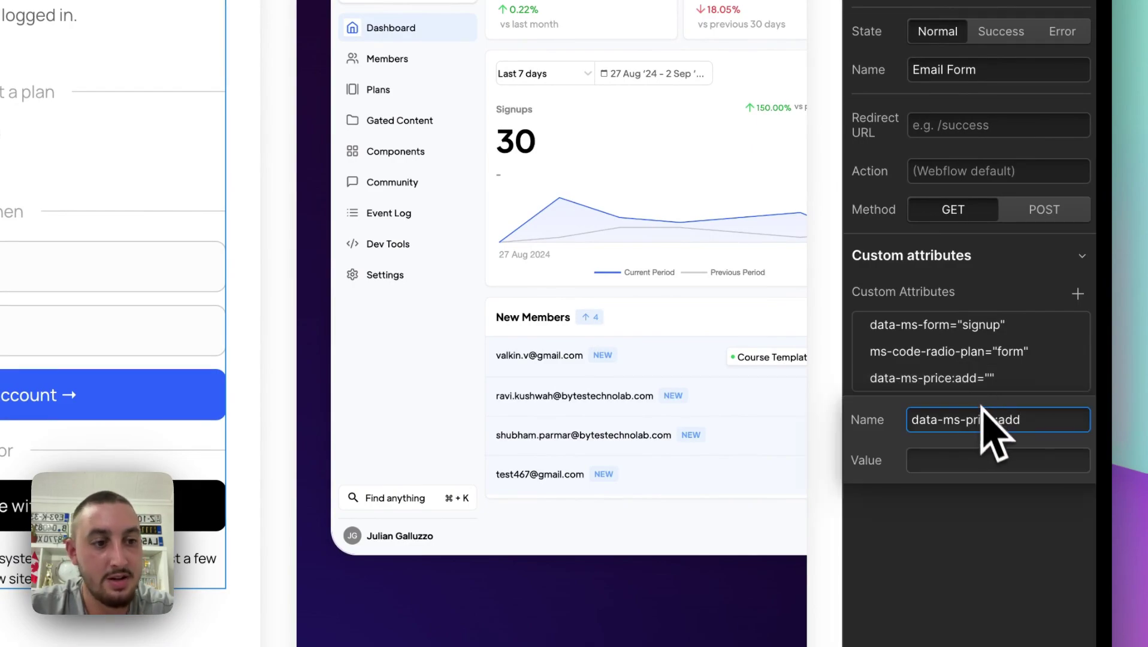
left_click(967, 377)
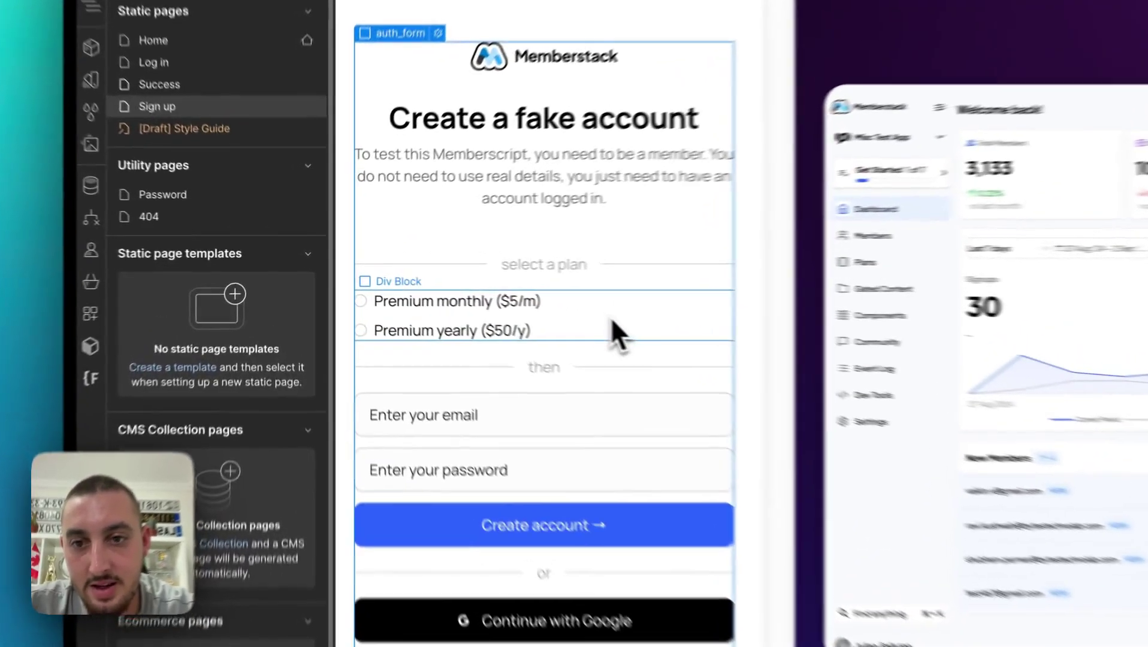
Step: Select the plan-radio Div Block and expand it and both form_radio items in the Navigator
left_click(479, 302)
left_click(175, 309)
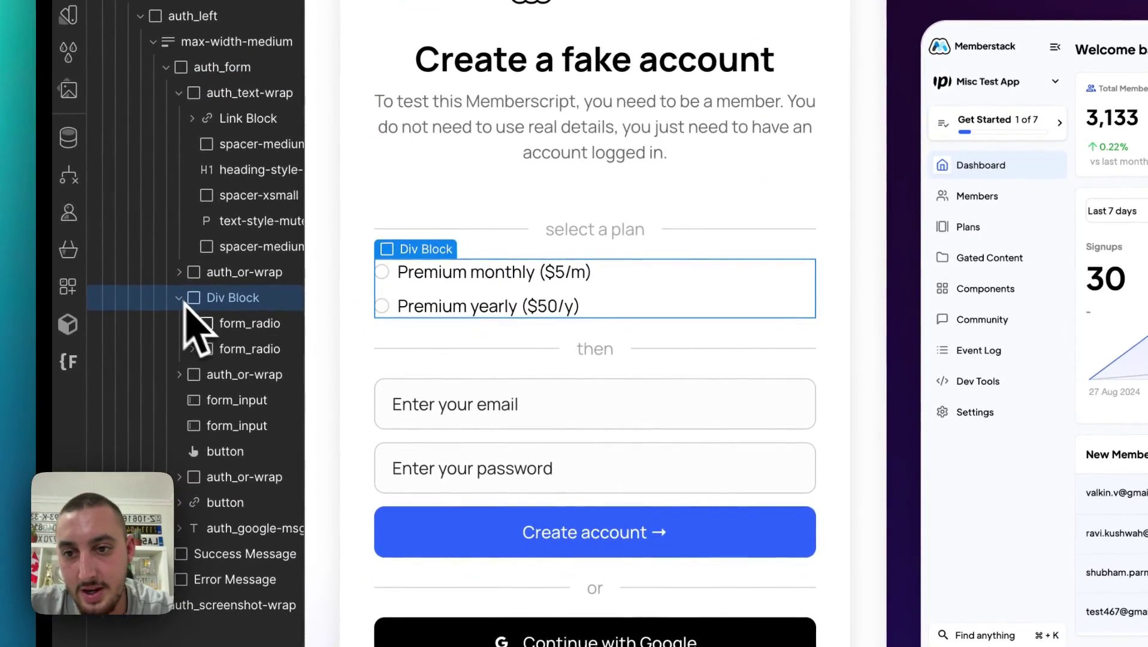
left_click(188, 335)
left_click(192, 400)
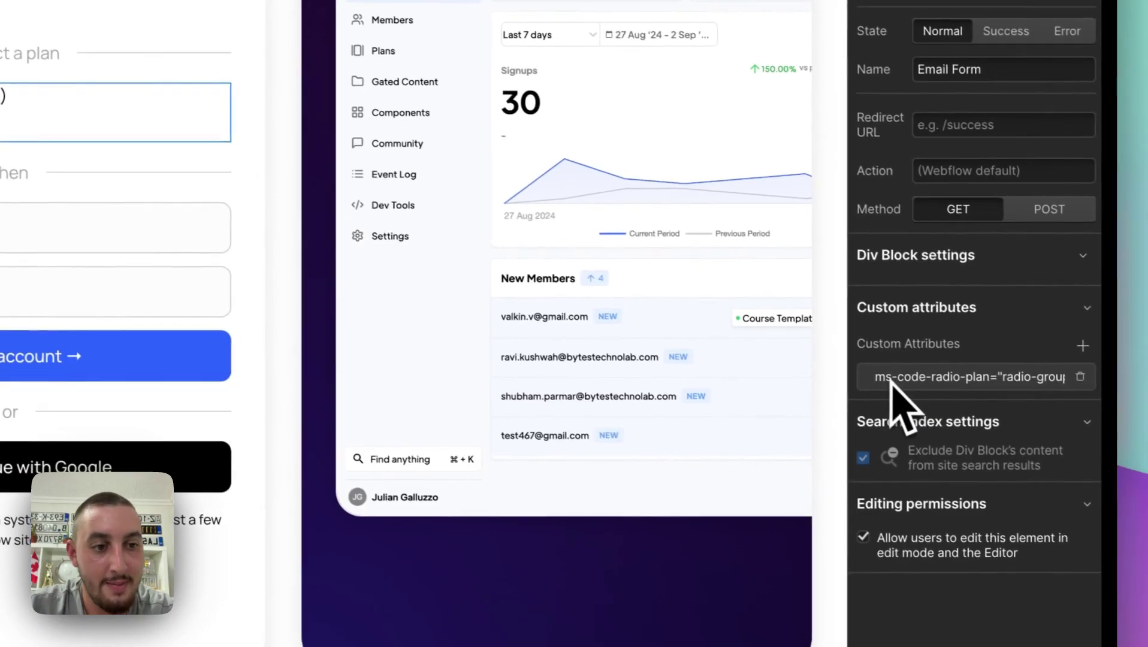
Step: Check the wrapper's ms-code-radio-plan="radio-group" attribute, then select the Premium monthly radio
left_click(980, 384)
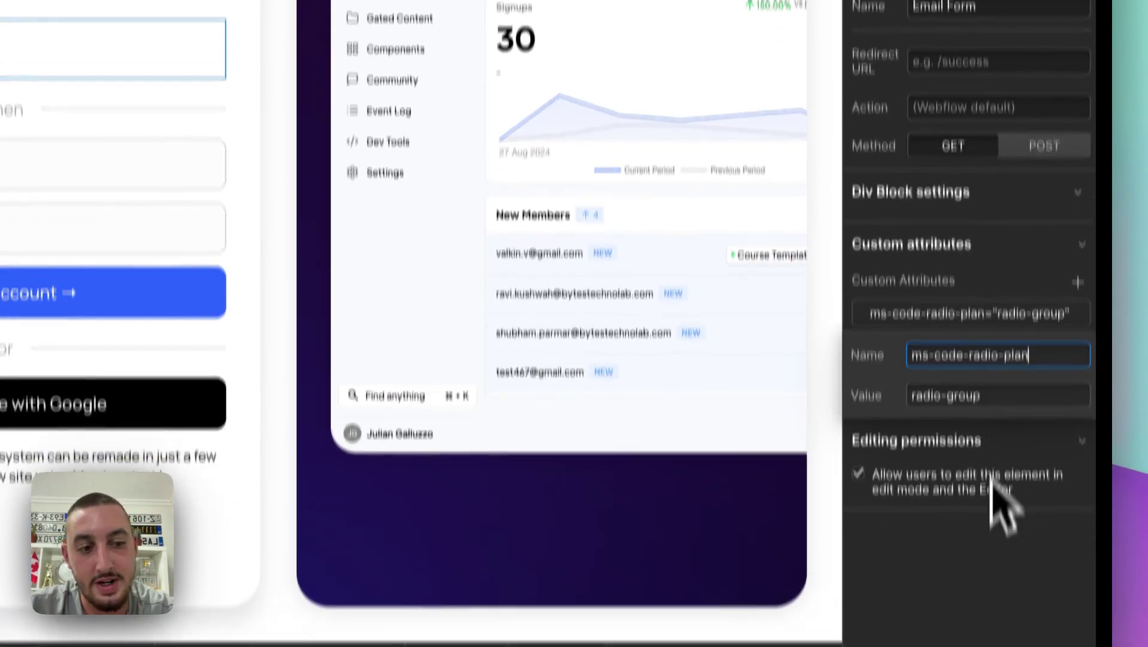
left_click(1002, 638)
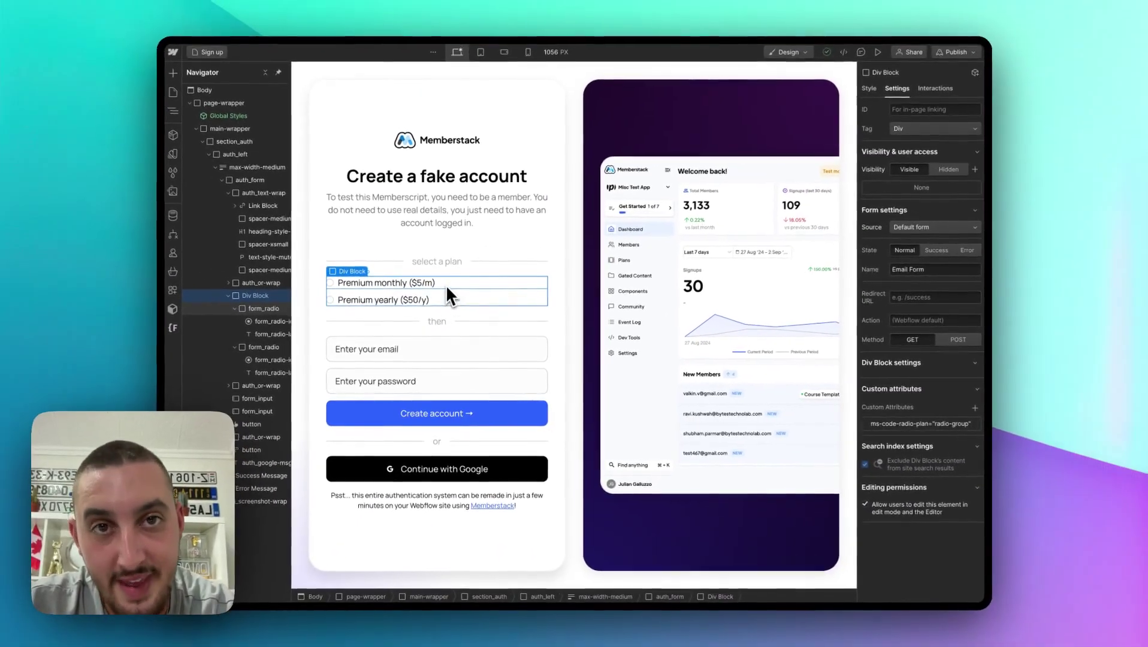
left_click(446, 285)
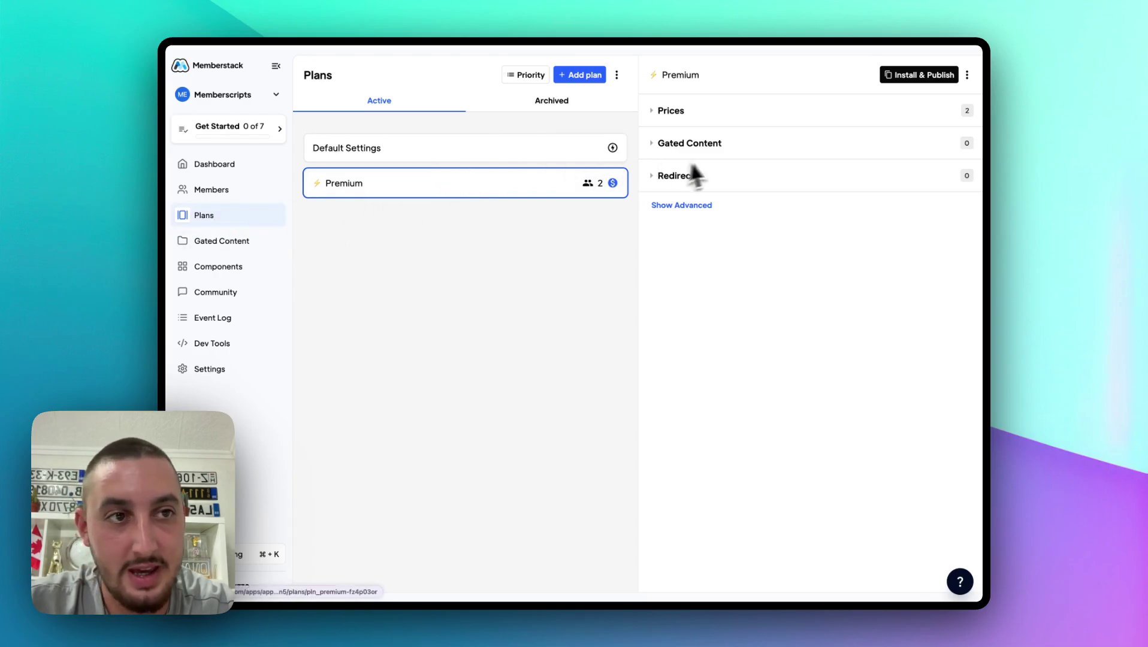
Step: Show Premium's Webflow Install & Publish details for the Premium Monthly price and its ID
left_click(910, 81)
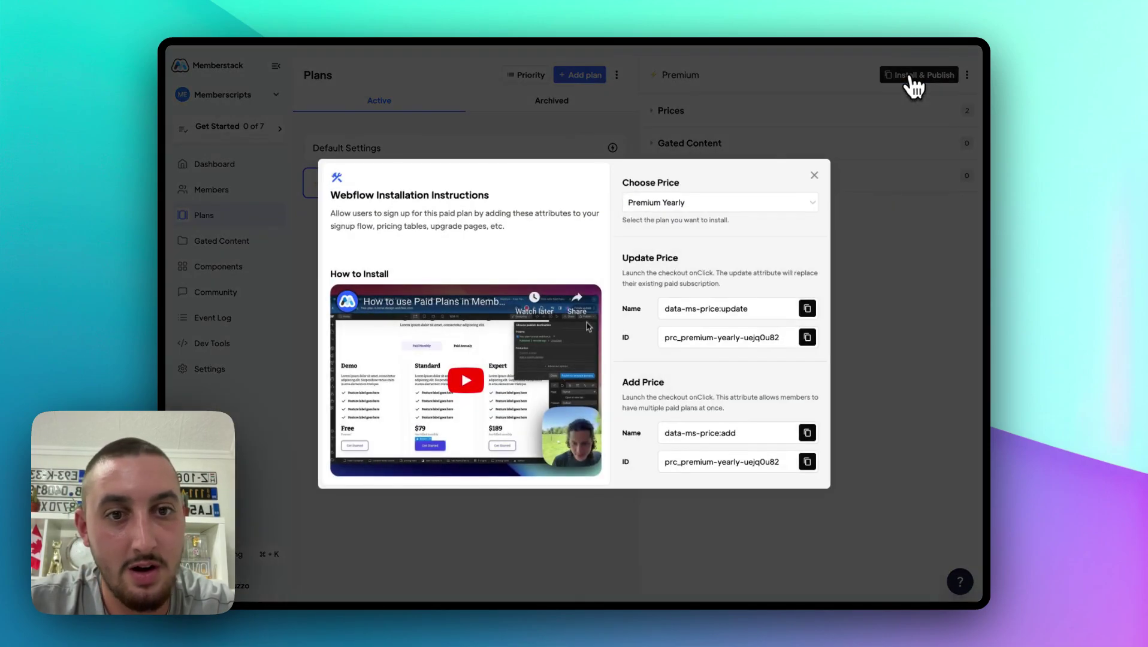
left_click(669, 203)
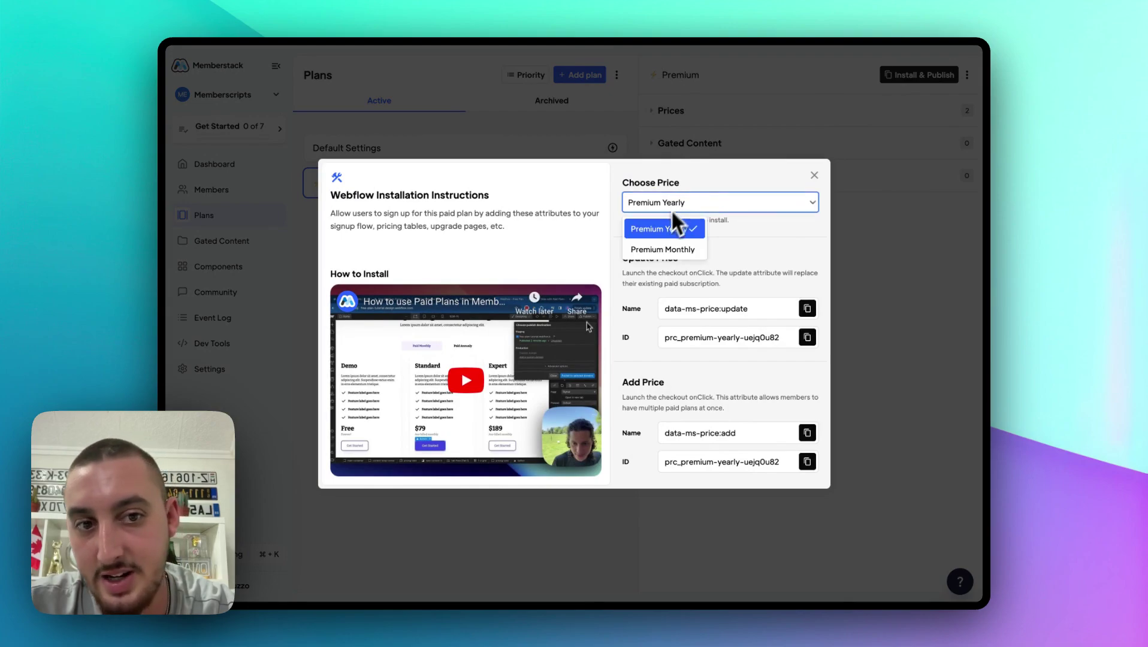
left_click(662, 249)
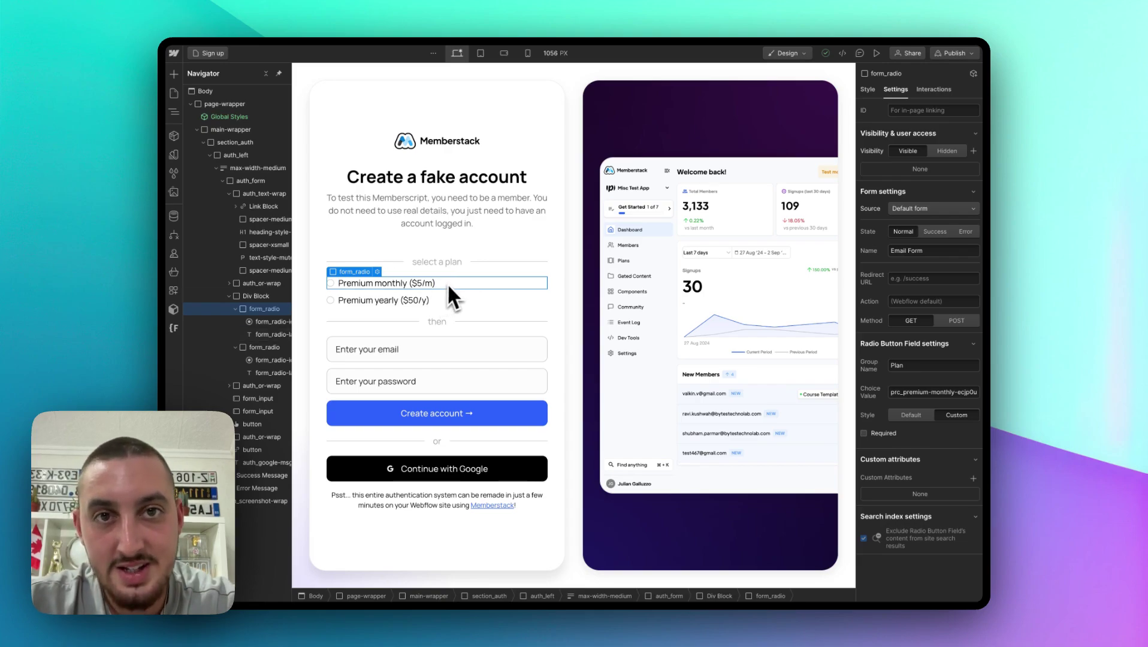
Step: On the Success page, select the update form's Premium monthly radio to view its prc_premium-monthly value
left_click(173, 93)
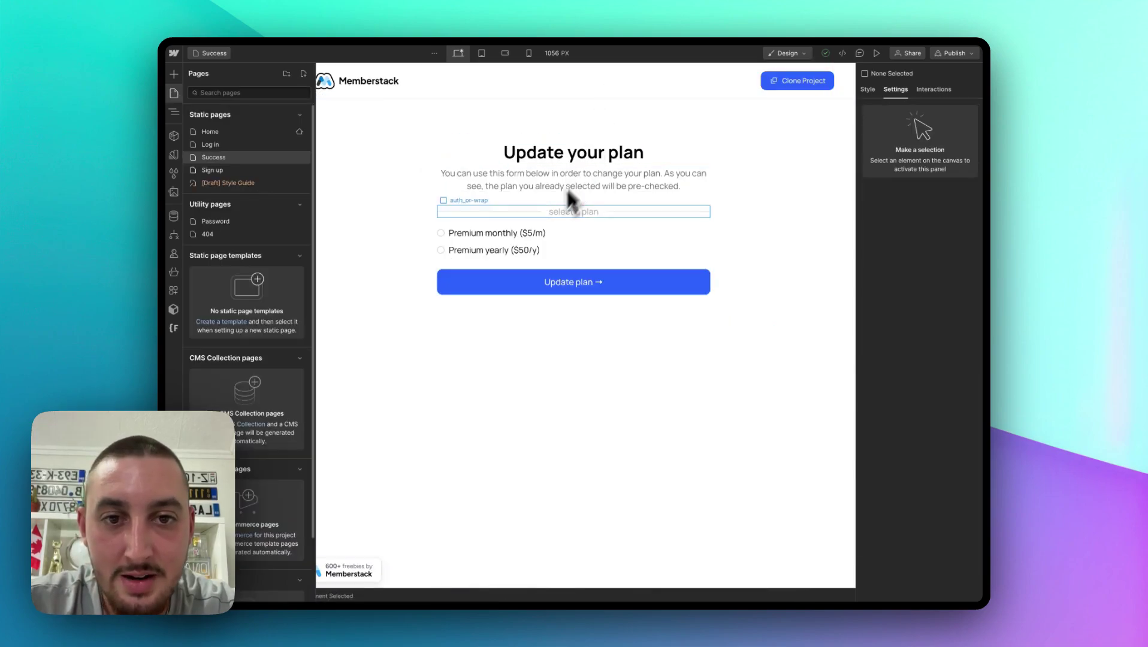
left_click(542, 222)
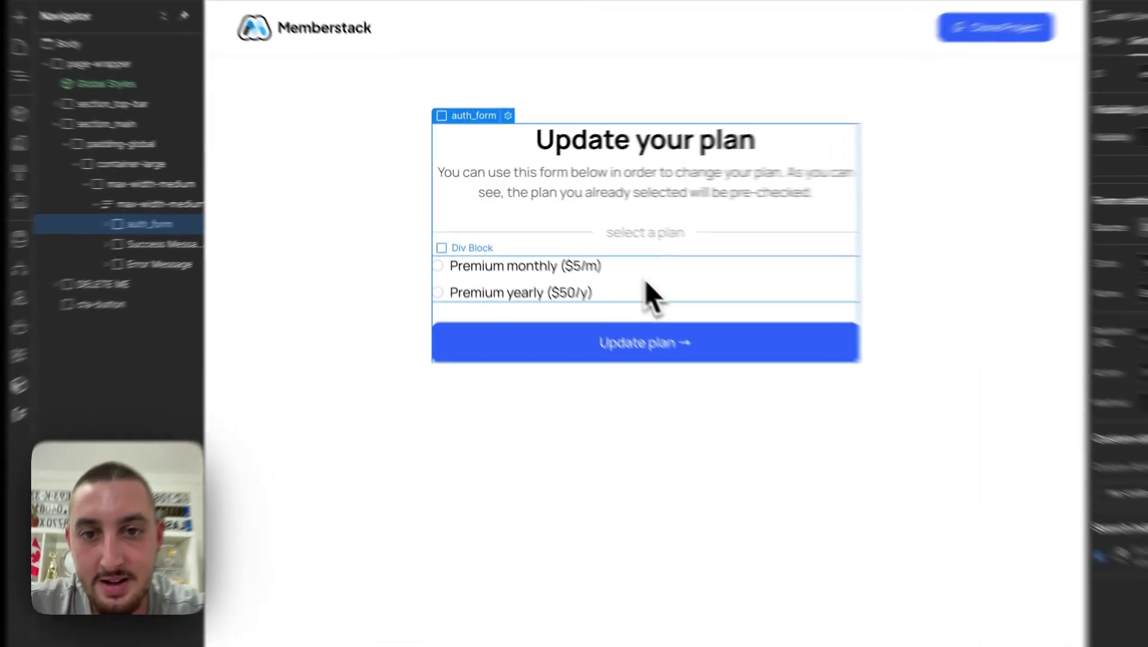
left_click(646, 280)
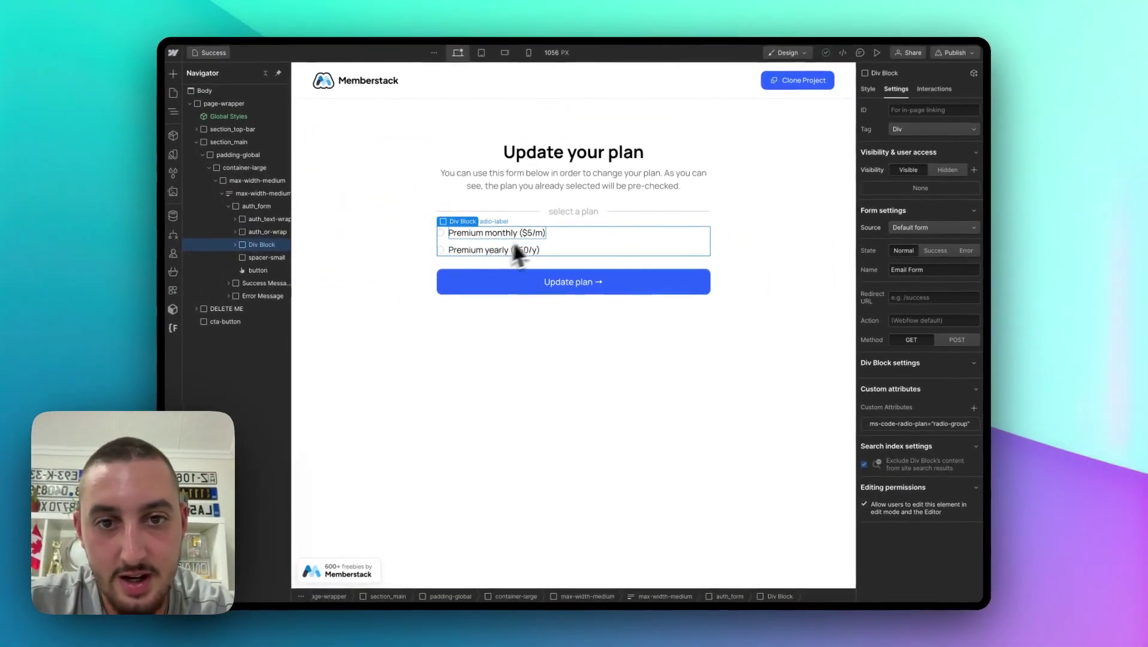
left_click(556, 233)
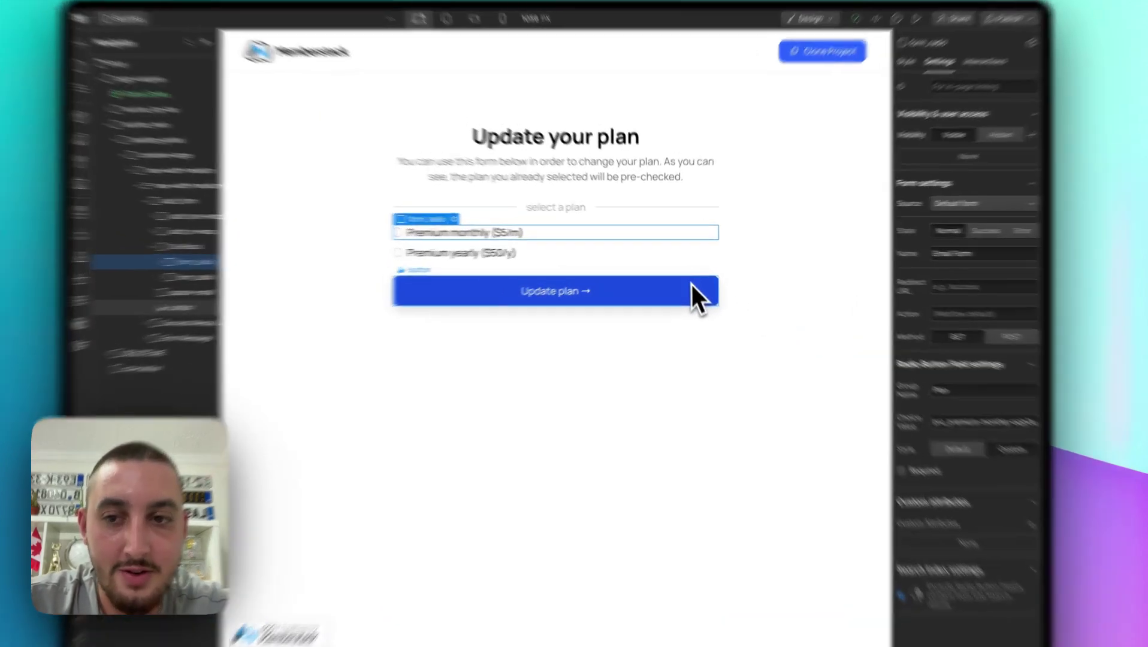
Step: Select the Update plan button to inspect its data-ms-price:update custom attribute
left_click(691, 280)
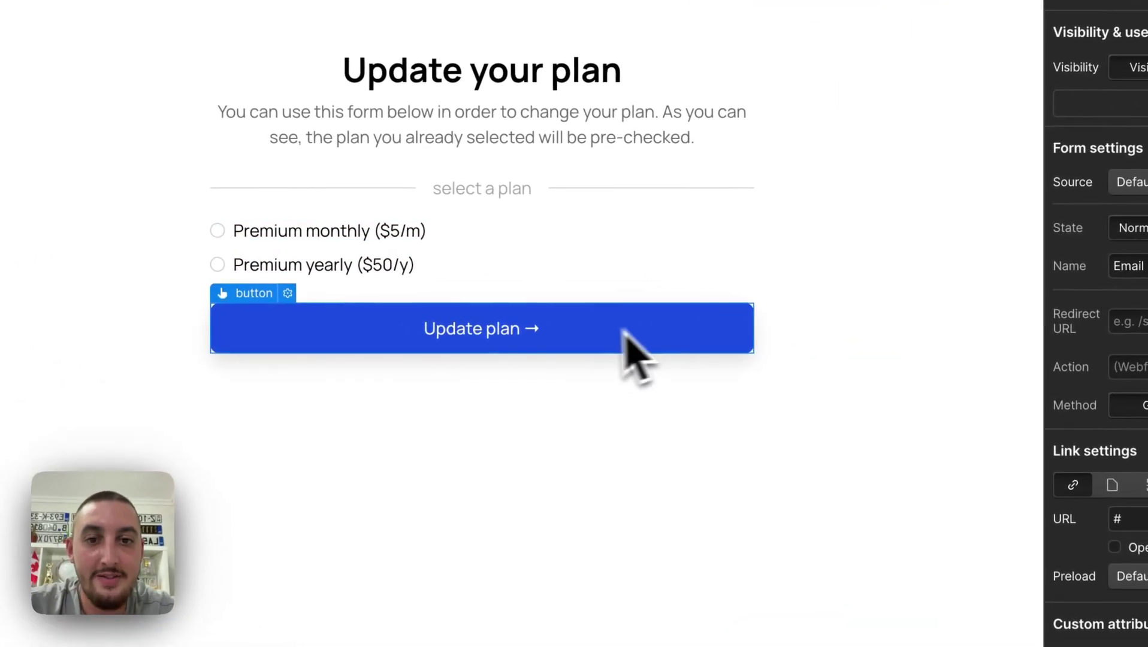